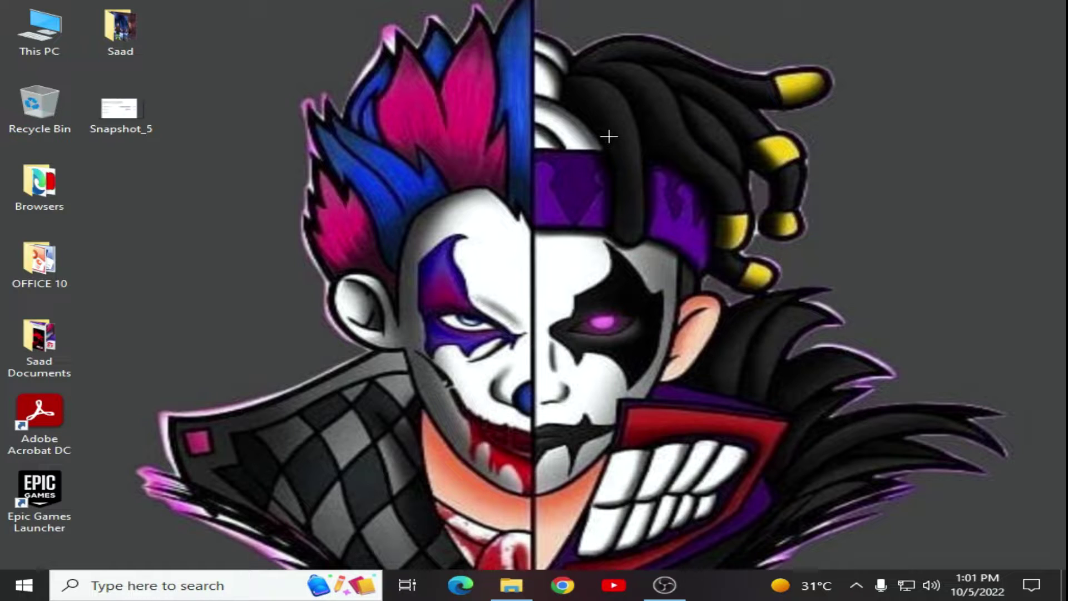
Step: Switch from the desktop to the OBS Studio window
right_click(609, 136)
left_click(655, 182)
right_click(376, 154)
left_click(499, 197)
left_click(665, 585)
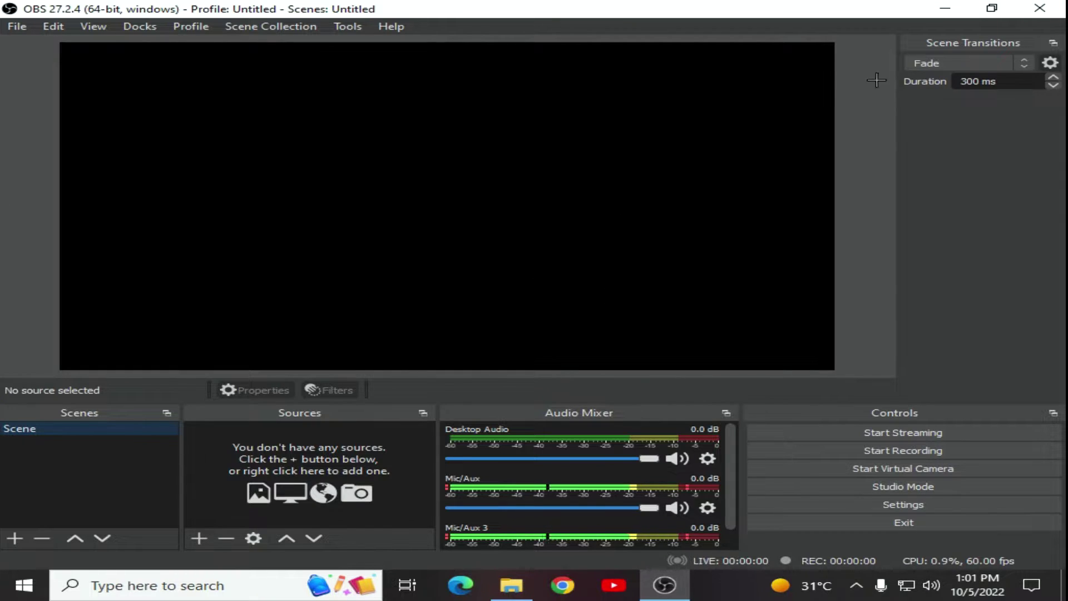
right_click(98, 451)
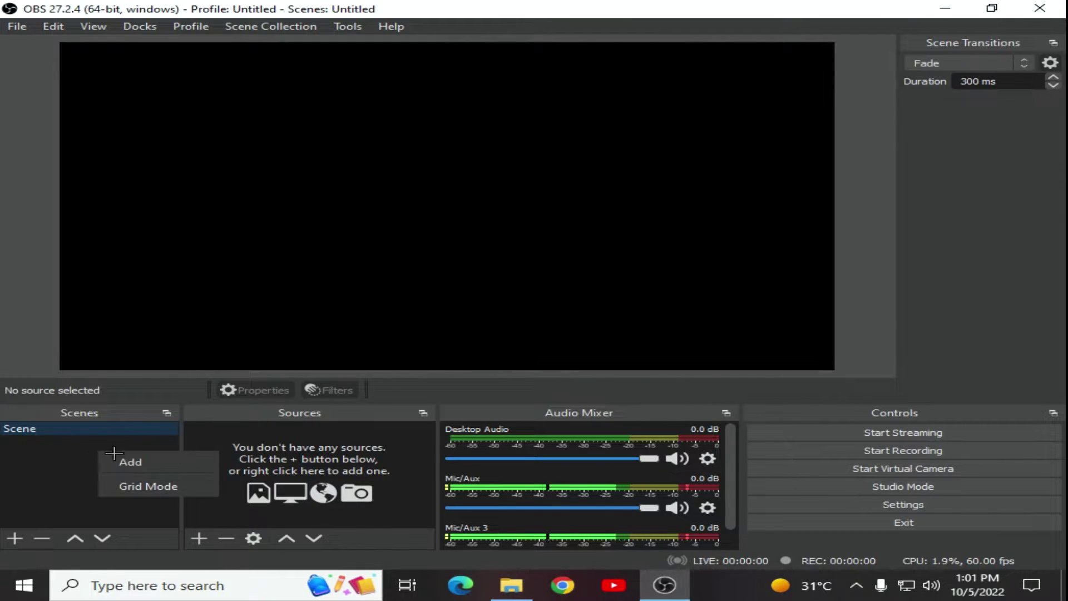
left_click(134, 468)
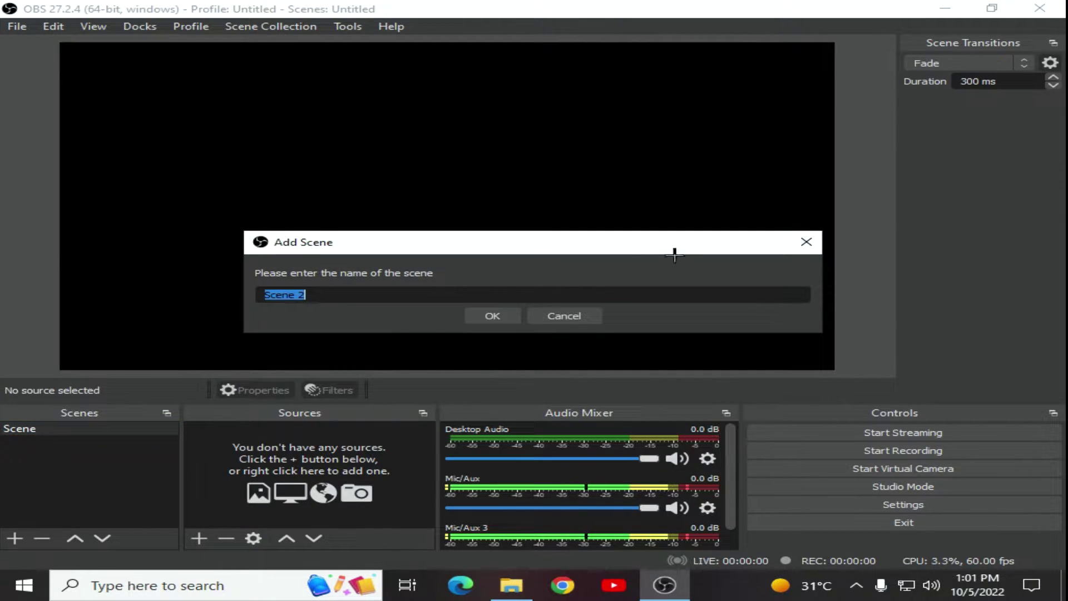
left_click(570, 315)
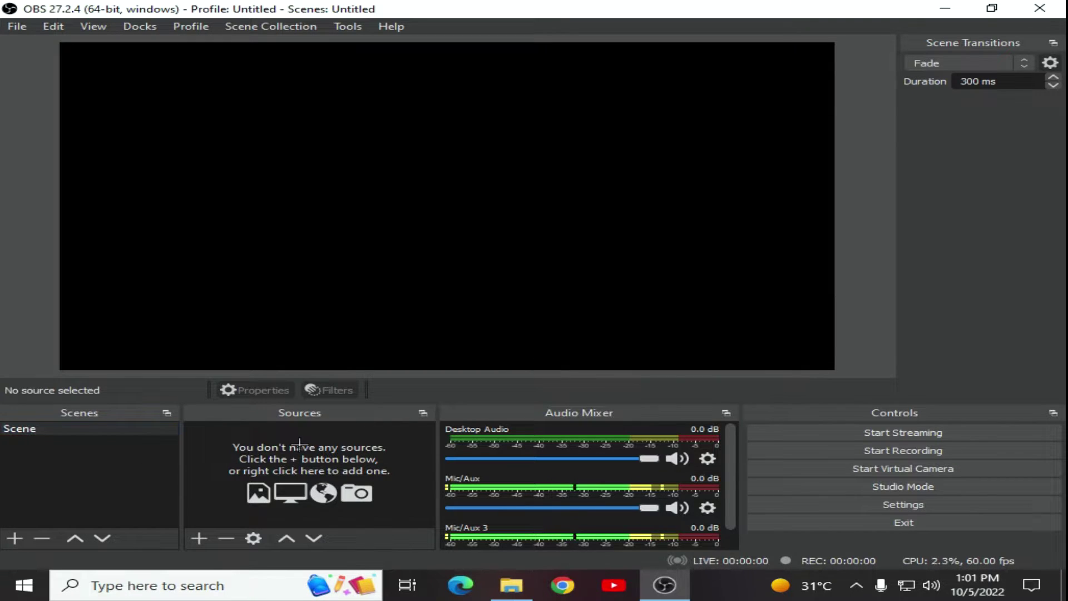
Step: Add a Display Capture source for the primary monitor, using Windows 10 (1903 and up) as the capture method
right_click(301, 444)
mouse_move(313, 456)
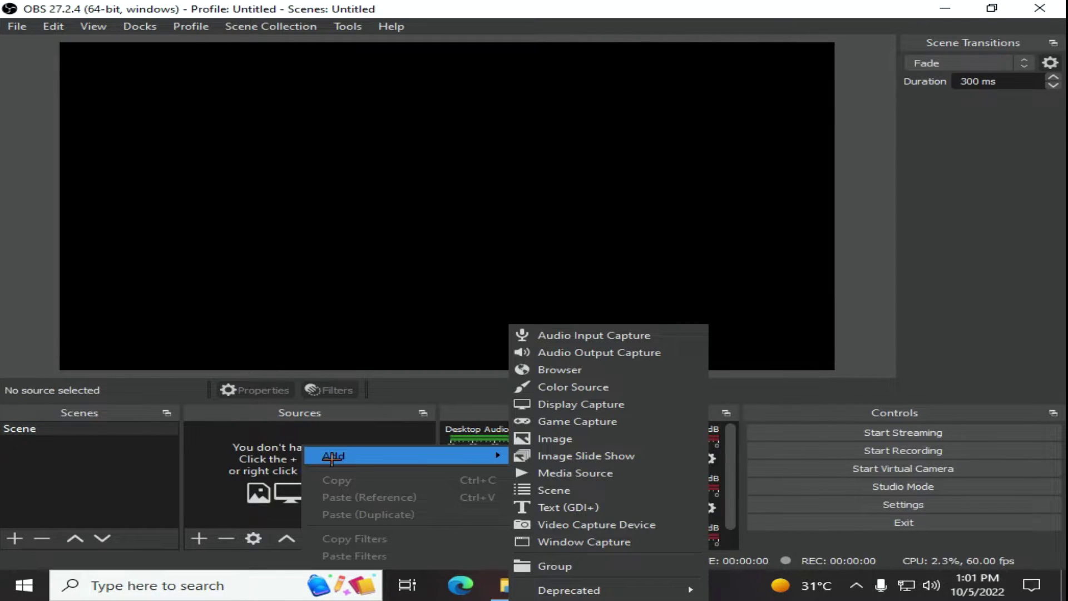
left_click(552, 405)
left_click(610, 398)
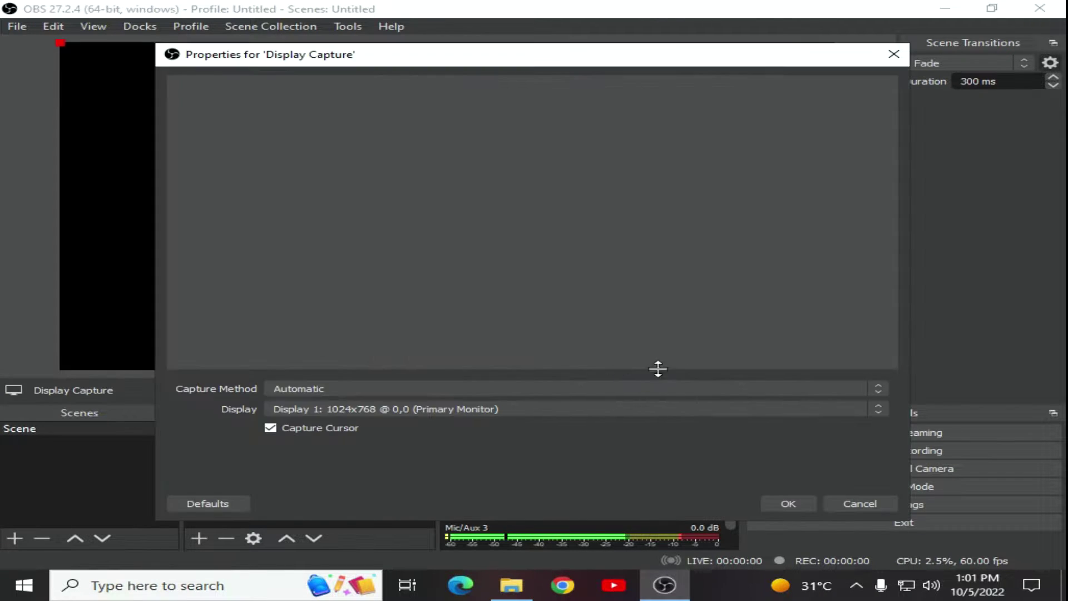
left_click(432, 409)
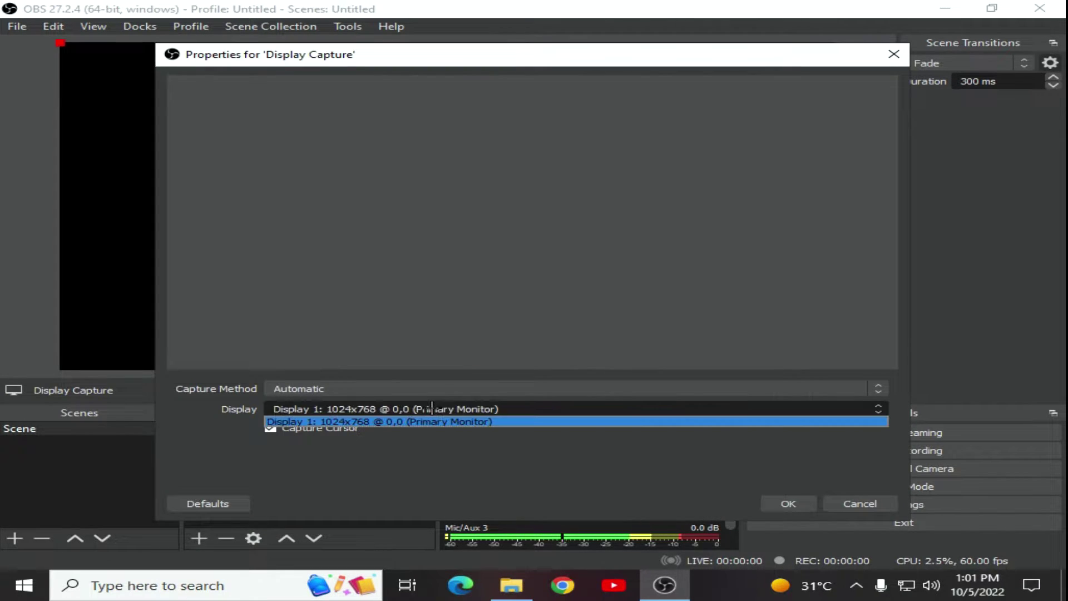
left_click(405, 389)
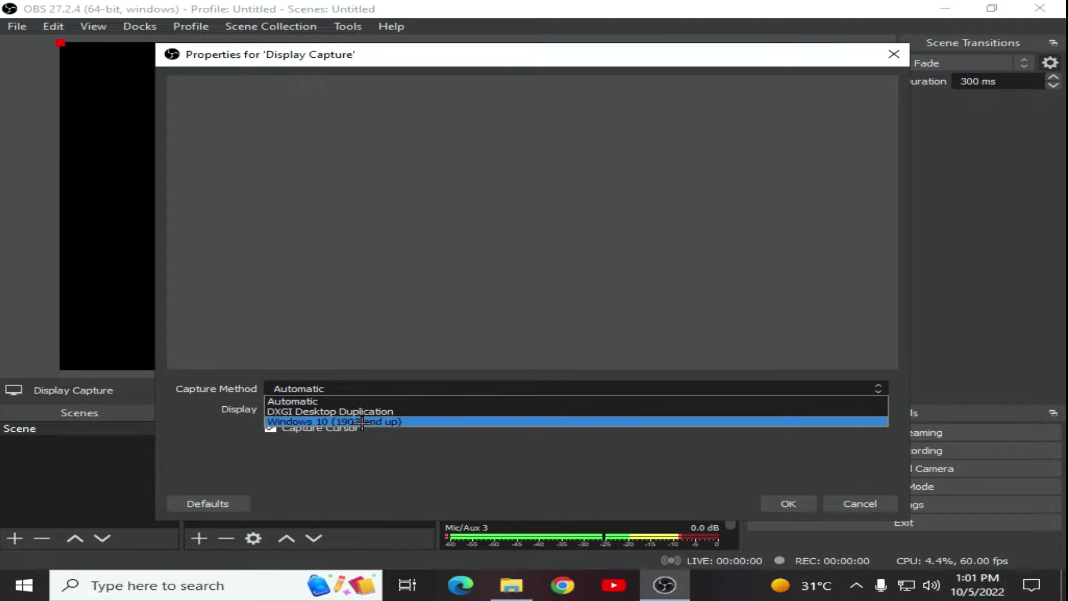
left_click(362, 422)
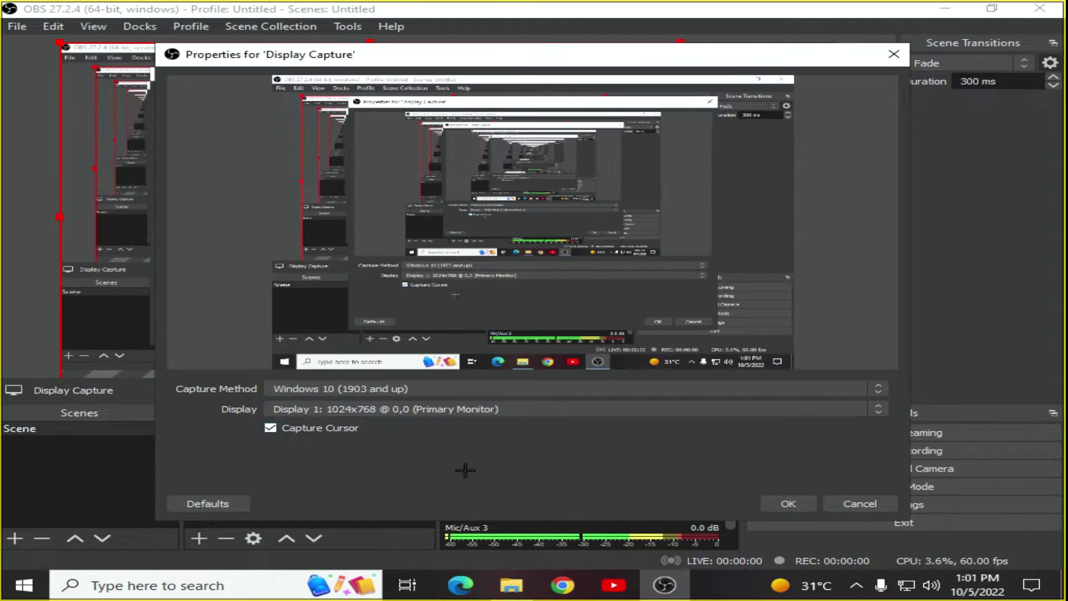
left_click(789, 503)
Step: Reposition the Display Capture source horizontally so it sits near the middle of the preview canvas
left_click_drag(440, 269, 504, 268)
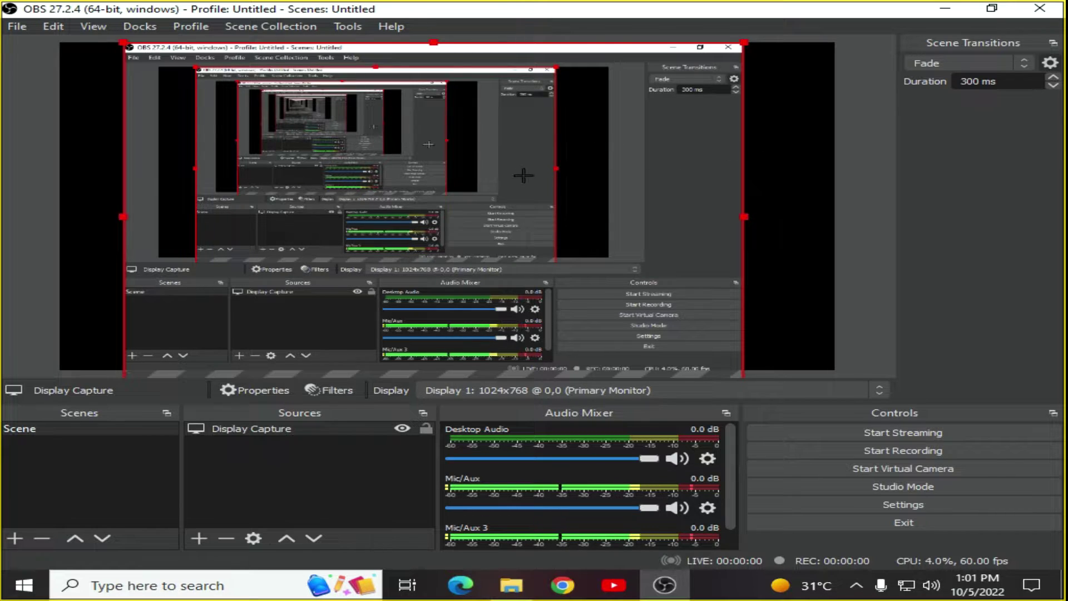
mouse_move(519, 172)
left_mouse_down()
mouse_move(544, 172)
mouse_move(515, 179)
mouse_move(527, 179)
left_mouse_up()
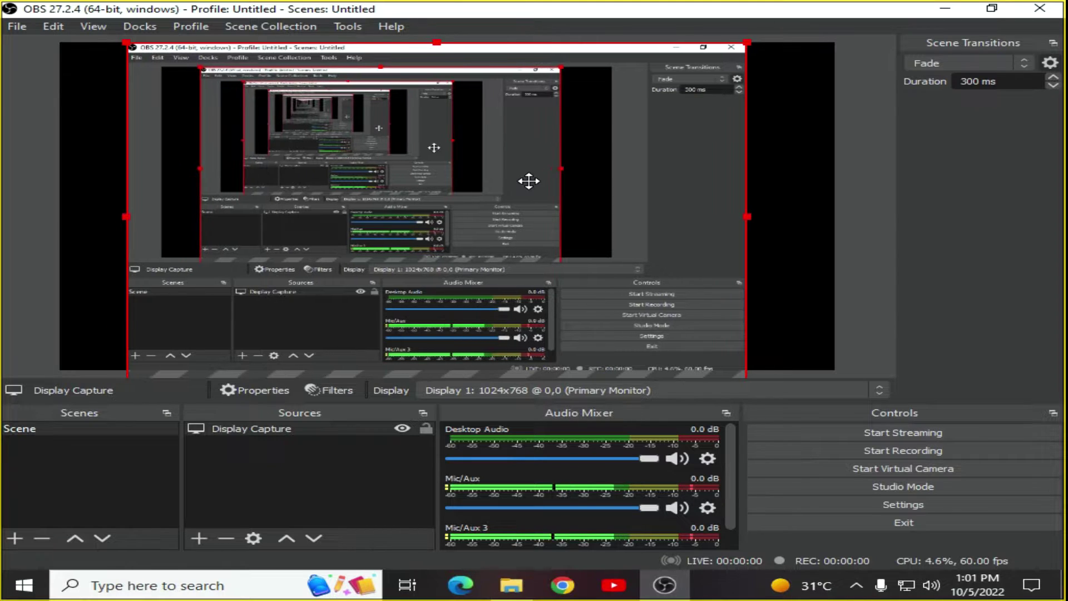
left_click_drag(531, 252, 544, 246)
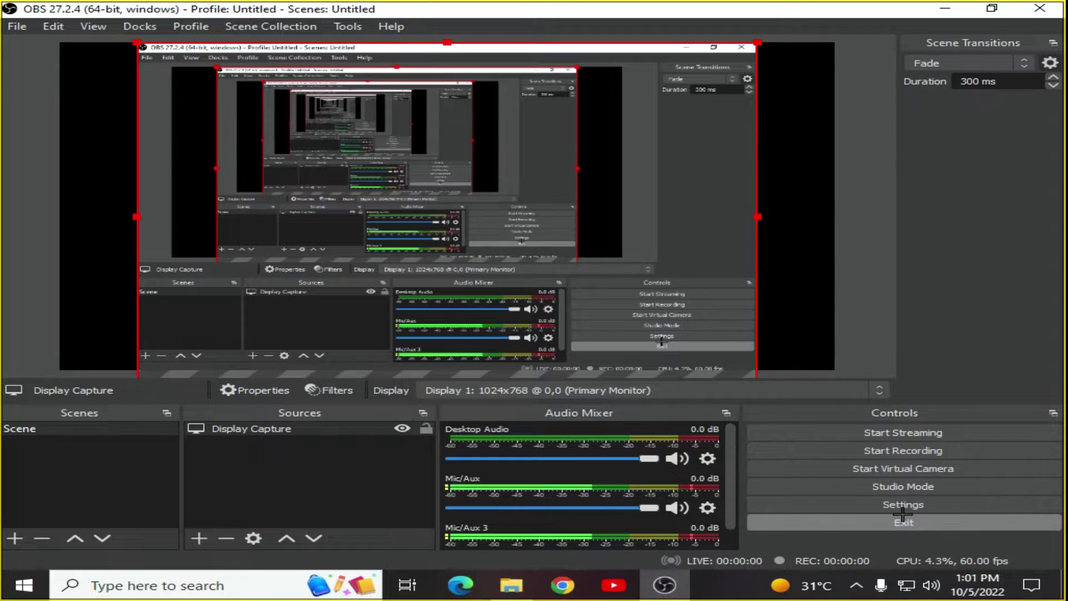
Step: Open the output settings, set the output mode to Advanced and show the recording options
left_click(916, 504)
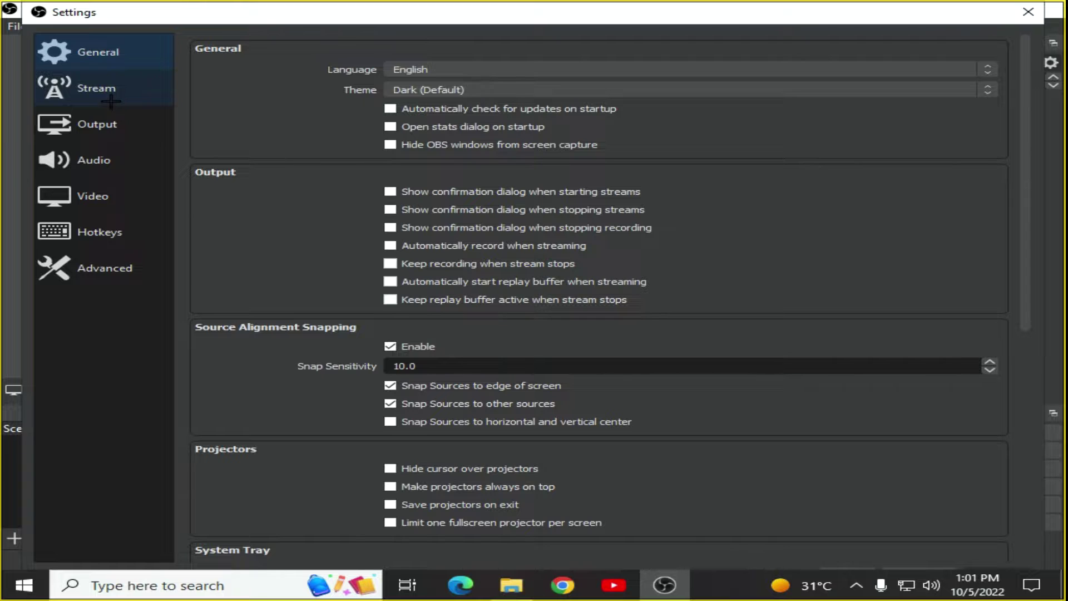
left_click(122, 138)
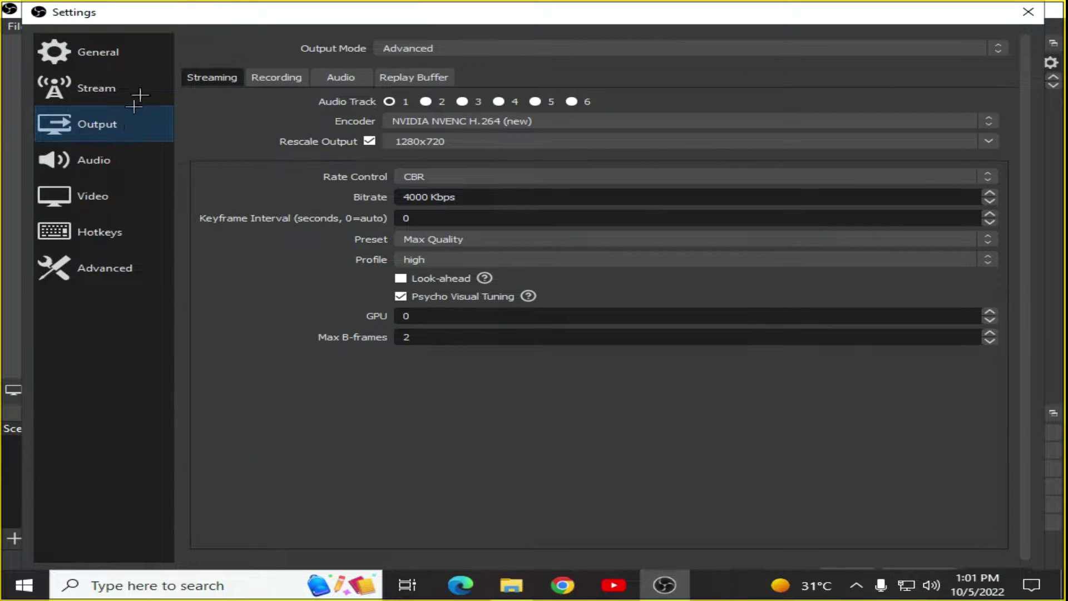
left_click(391, 48)
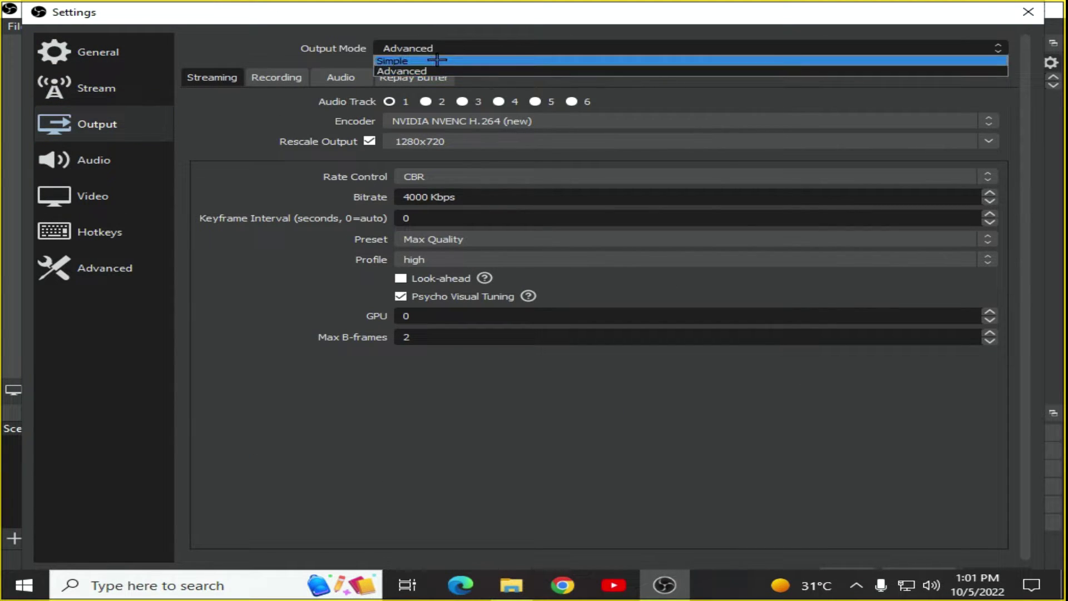
left_click(436, 59)
left_click(438, 48)
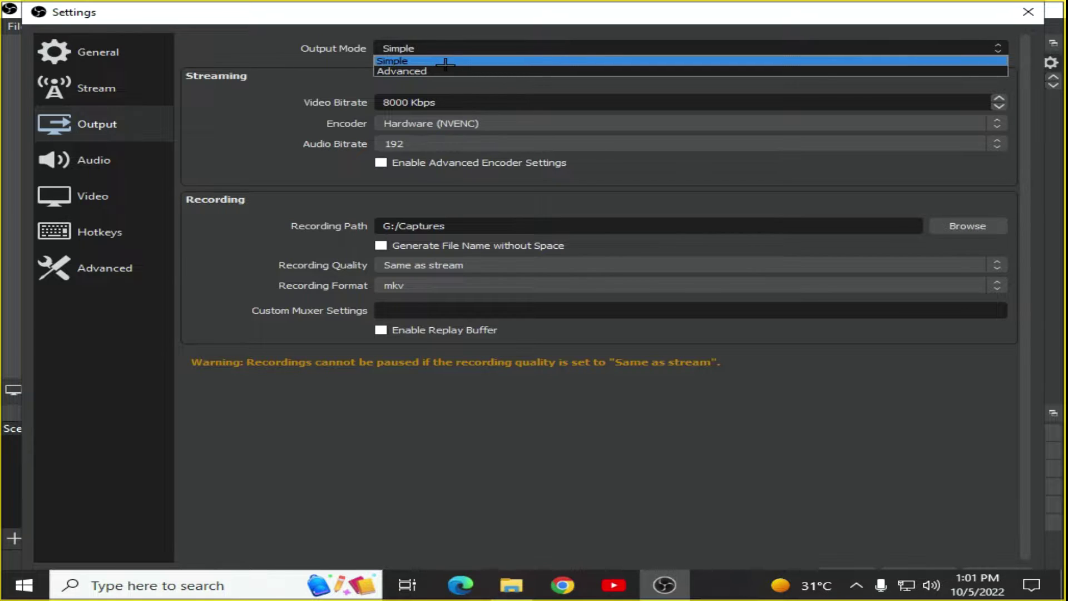
left_click(445, 72)
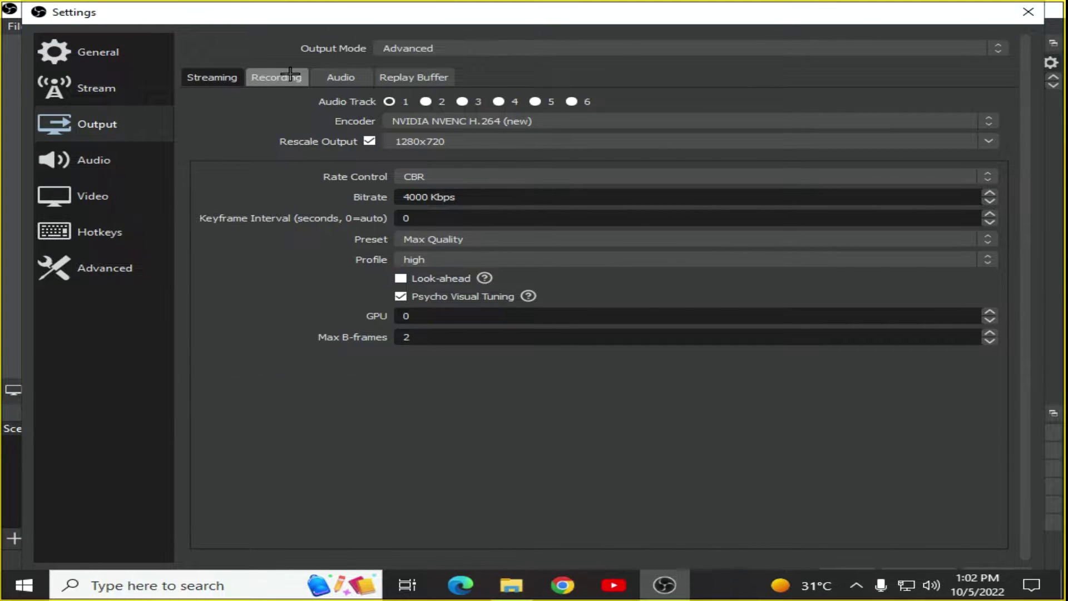
left_click(257, 80)
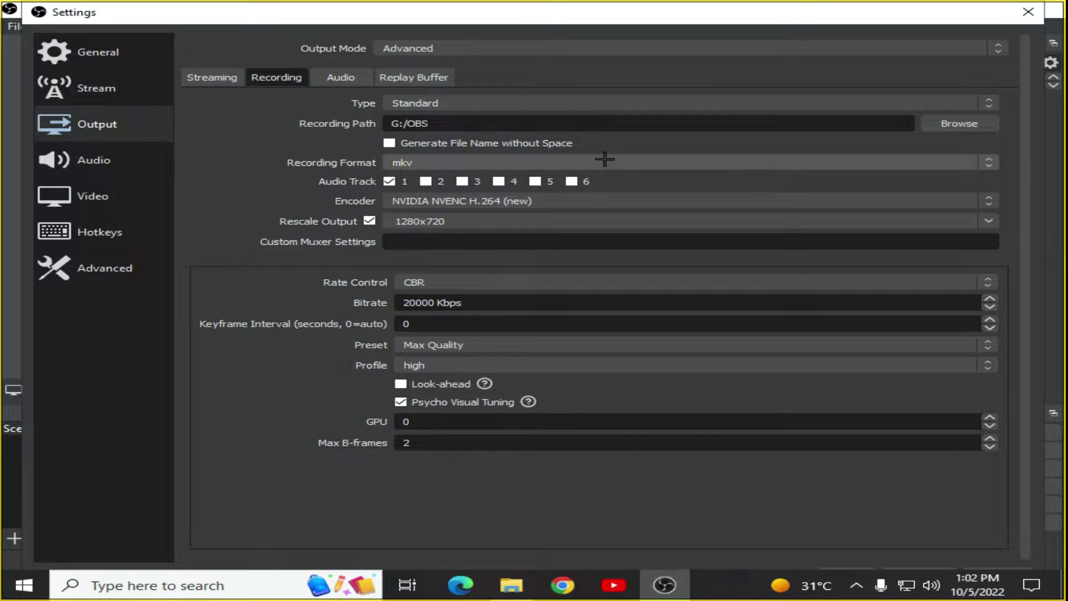
Step: Review the recording type and encoder choices without changing them, and disable Rescale Output for recordings
left_click(574, 195)
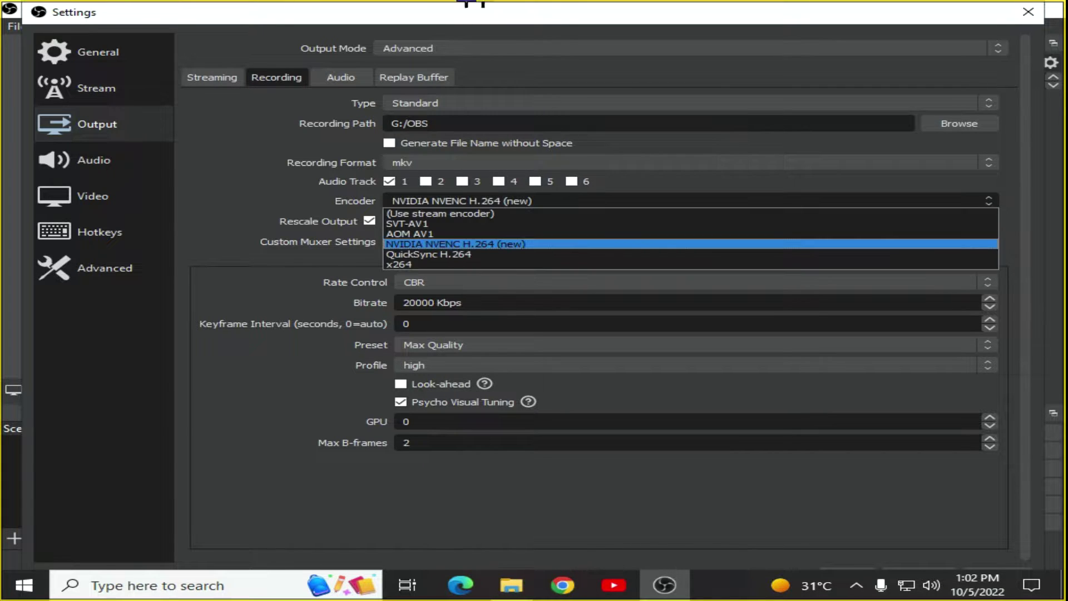
left_click(659, 98)
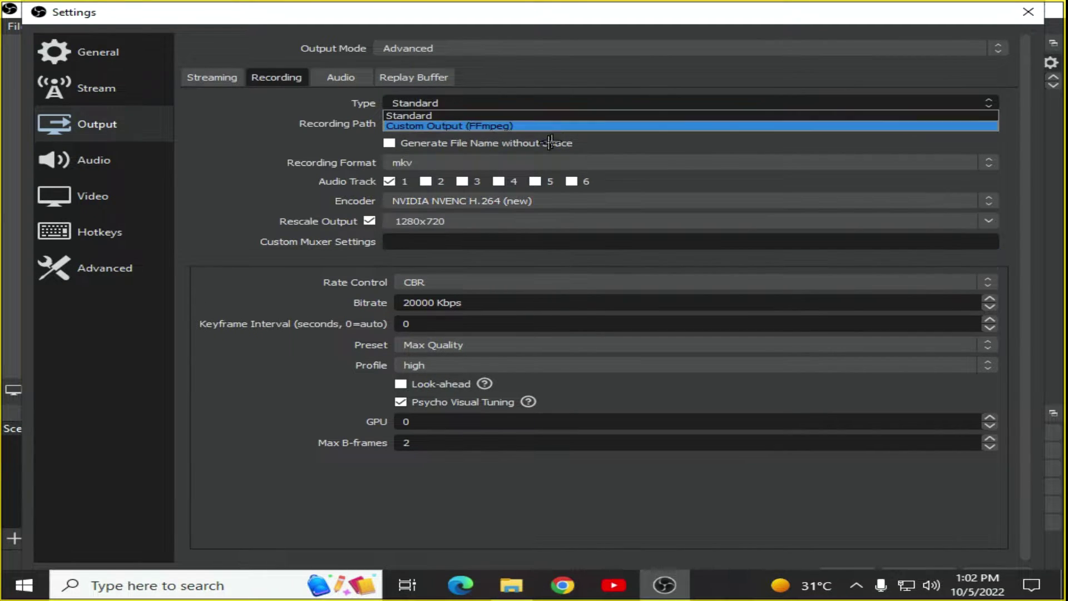
left_click(277, 143)
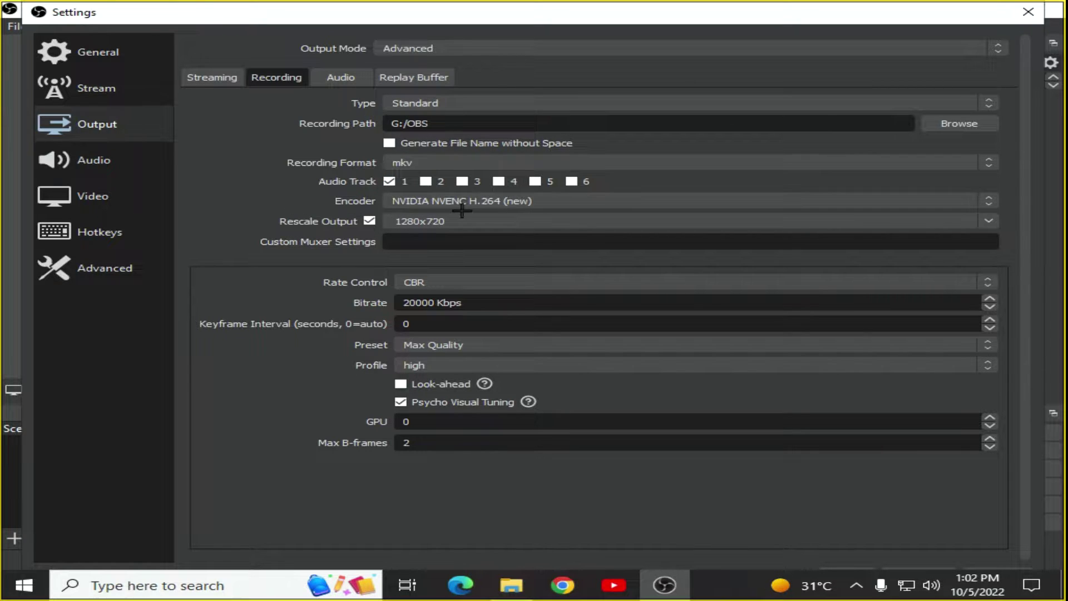
left_click(484, 196)
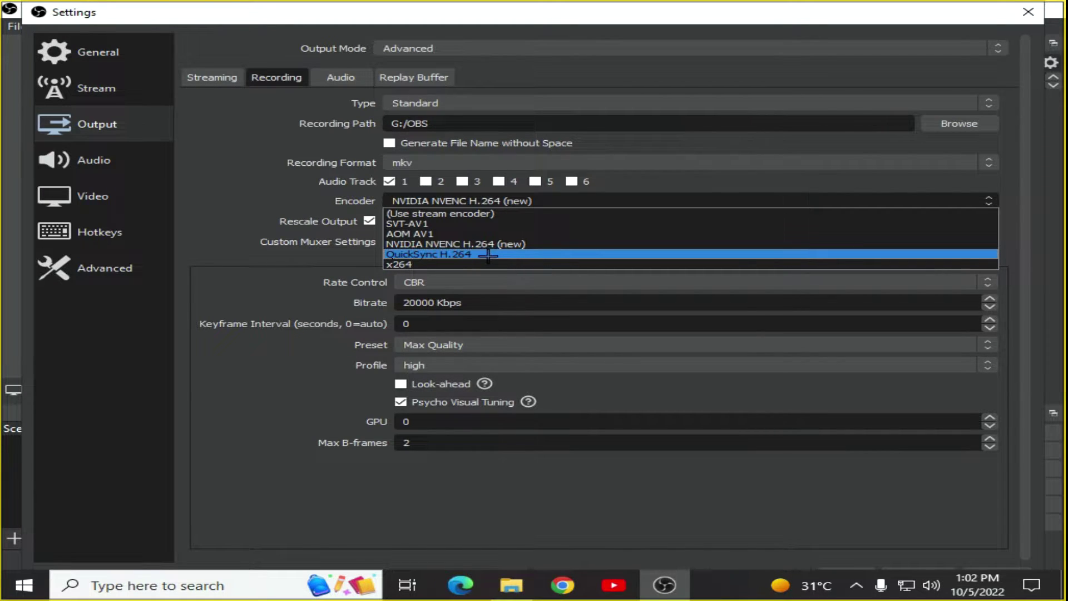
left_click(473, 201)
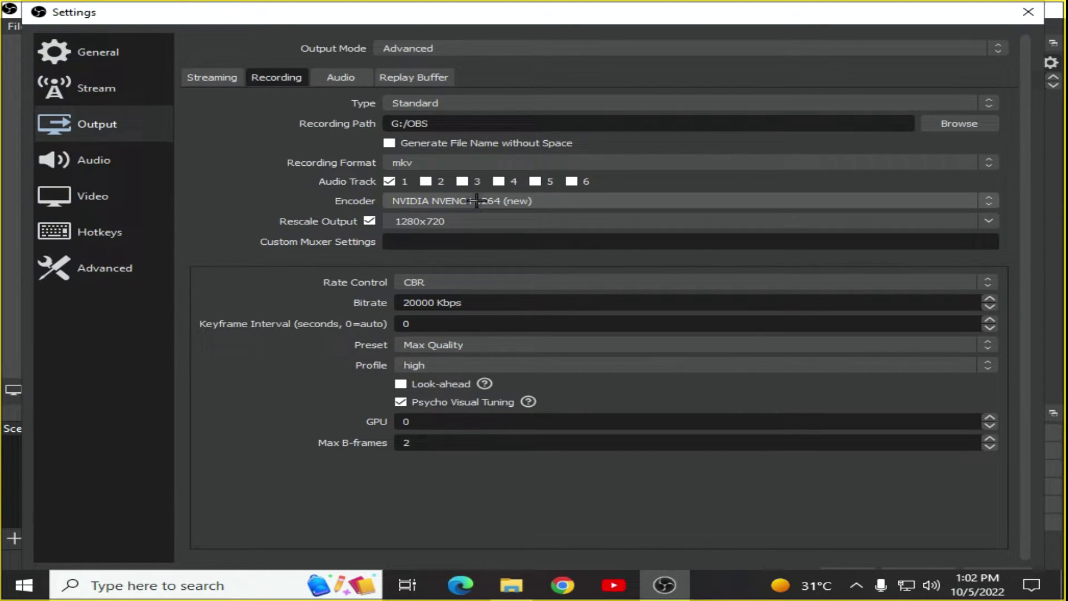
left_click(370, 221)
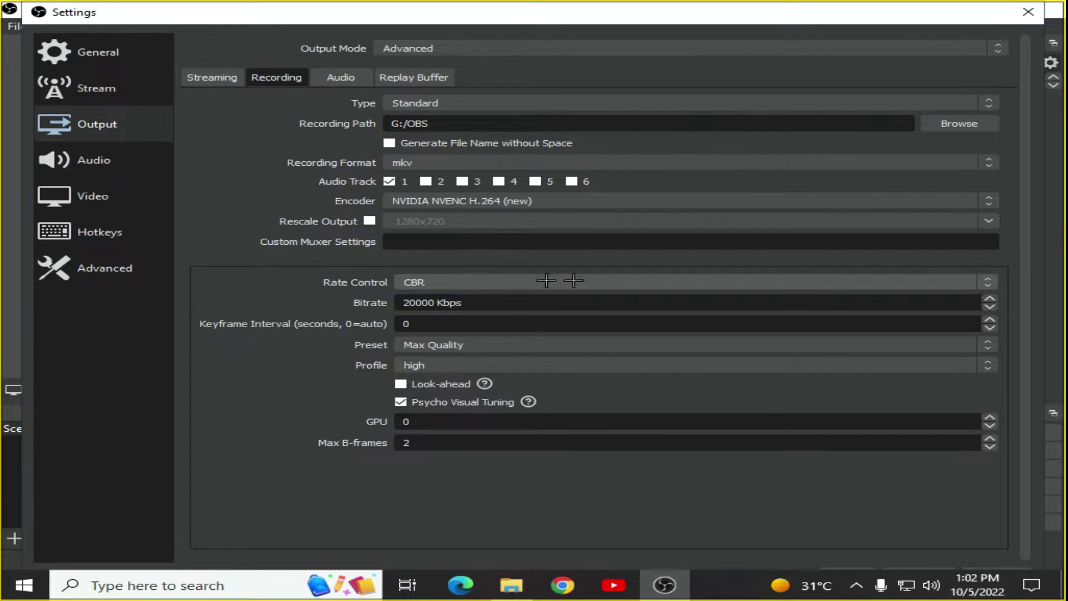
Step: Set the recording rate control to CBR and the bitrate to 20000 Kbps
left_click(482, 282)
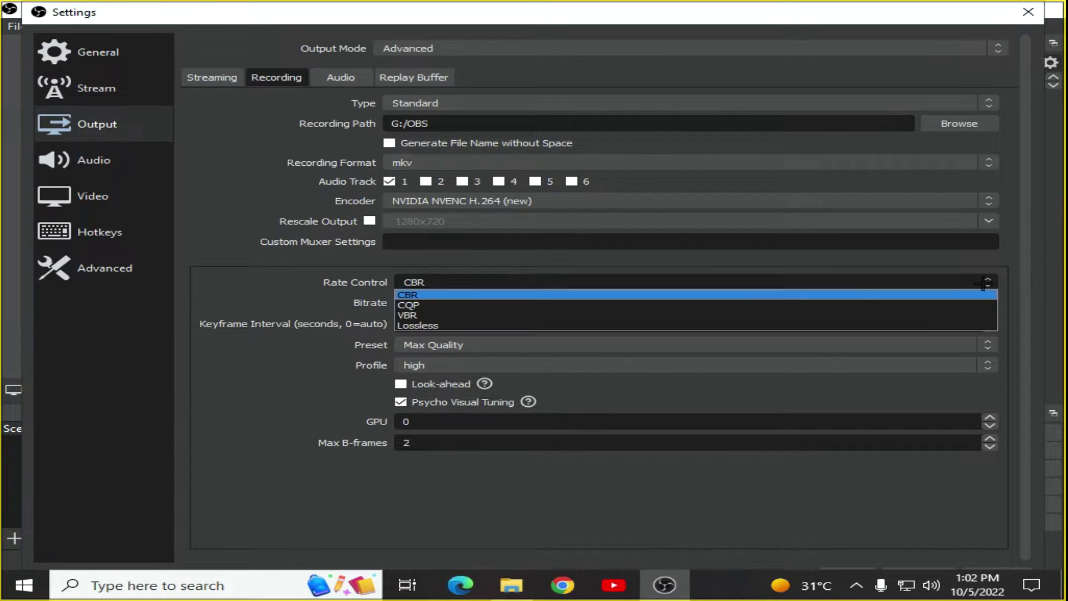
left_click(438, 294)
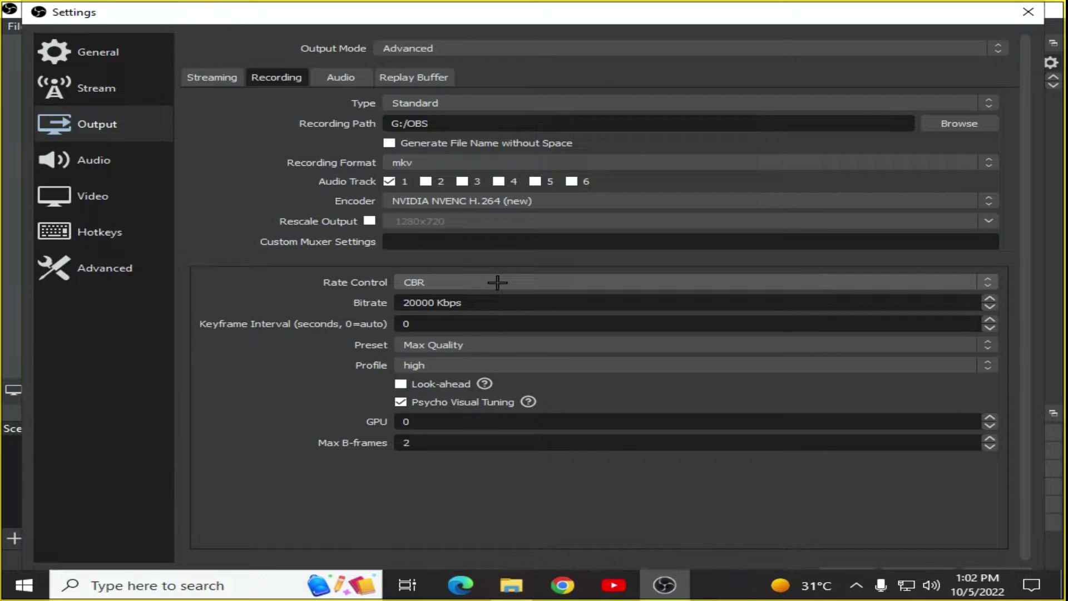
key("BackSpace")
key("BackSpace")
type("12")
key("BackSpace")
key("BackSpace")
type("20")
Step: Set the recording encoder preset to Max Quality
left_click(550, 339)
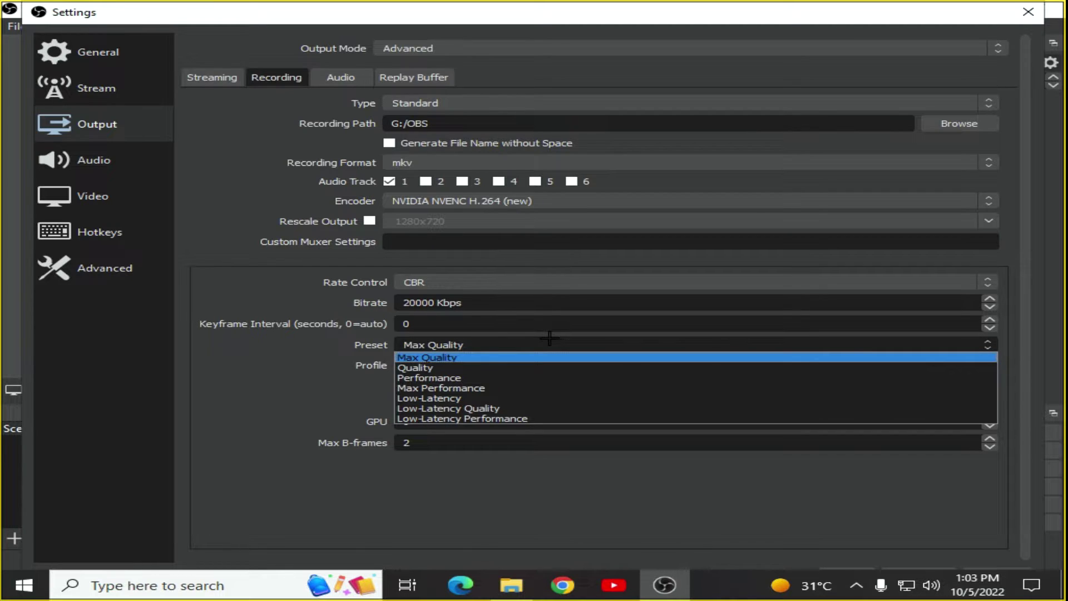
left_click(552, 334)
left_click(502, 344)
left_click(471, 360)
left_click(482, 347)
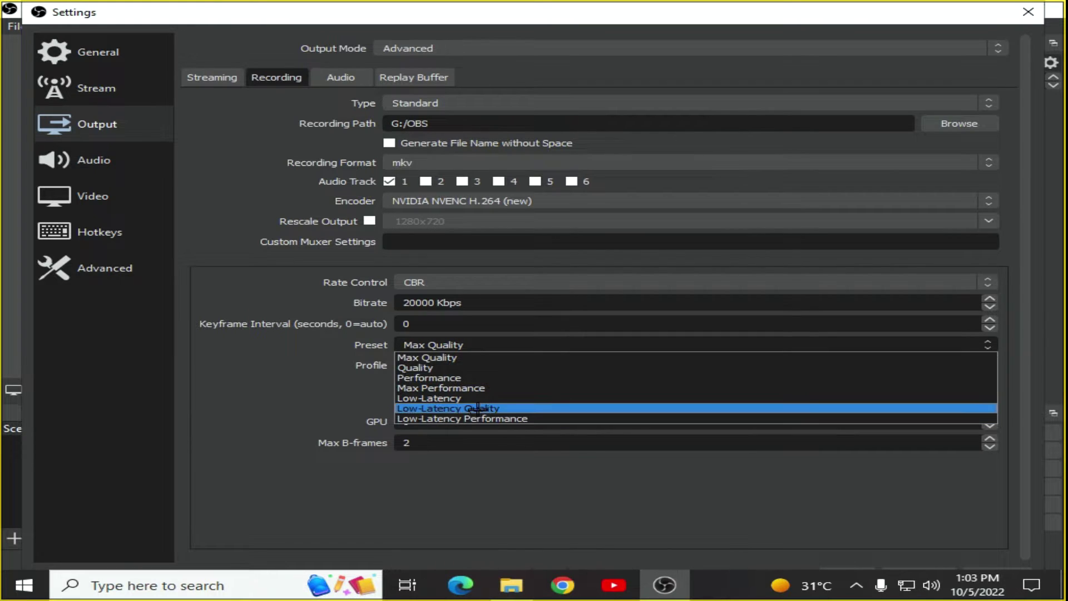
left_click(482, 357)
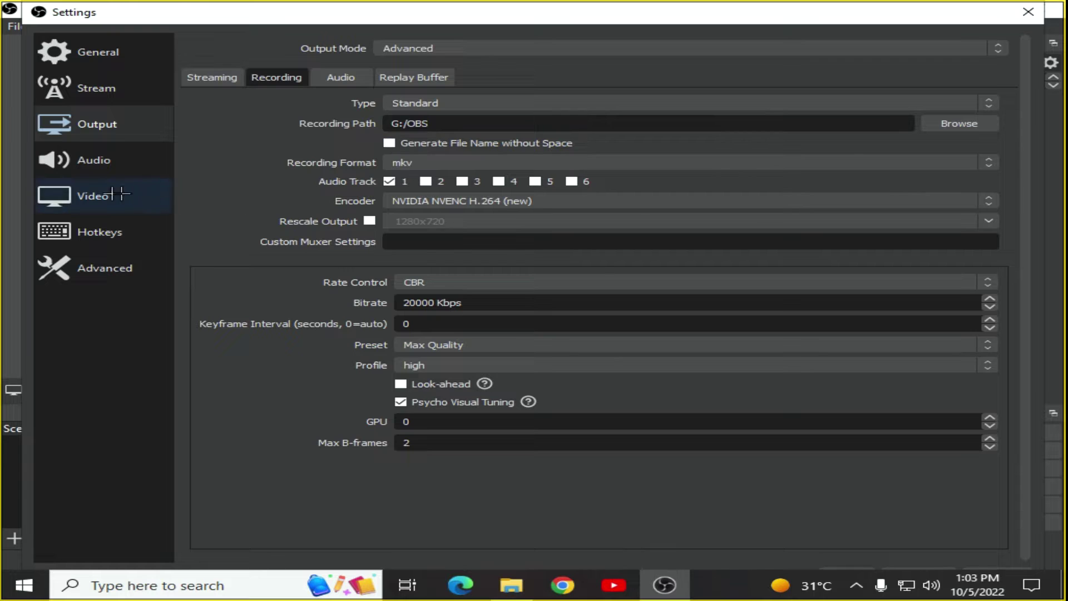
Step: In the video settings, check the canvas resolution choices and set the downscale filter to Bilinear (Fastest, but blurry if scaling)
left_click(100, 192)
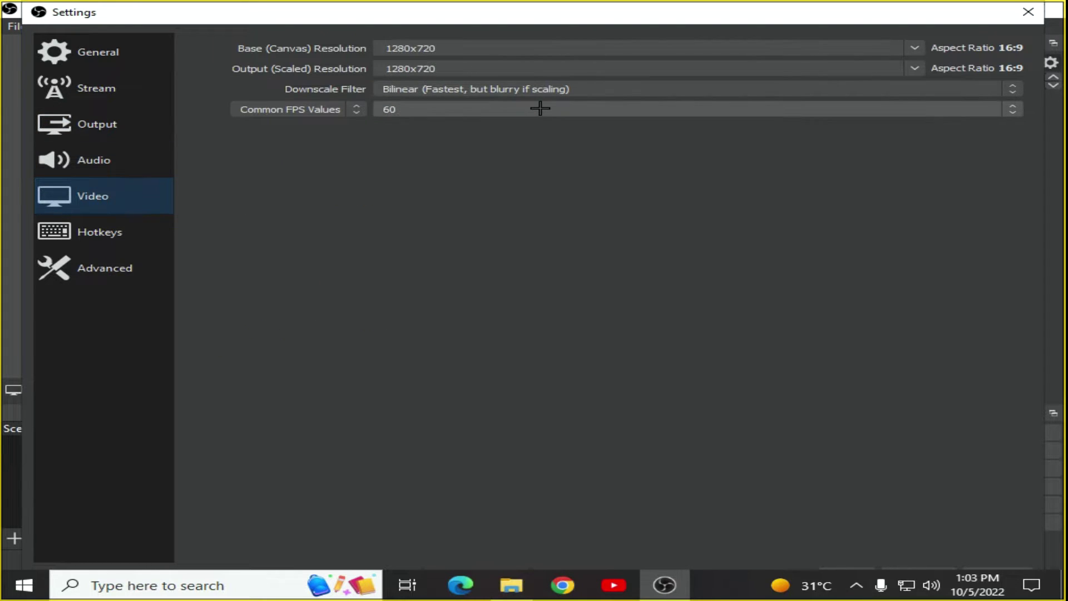
left_click(914, 43)
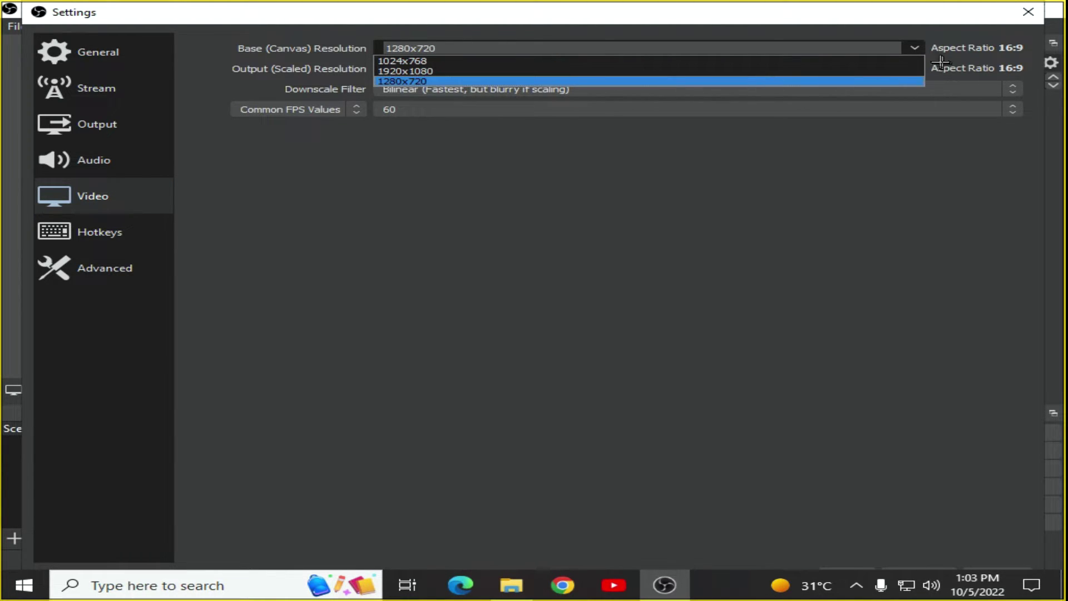
left_click(286, 57)
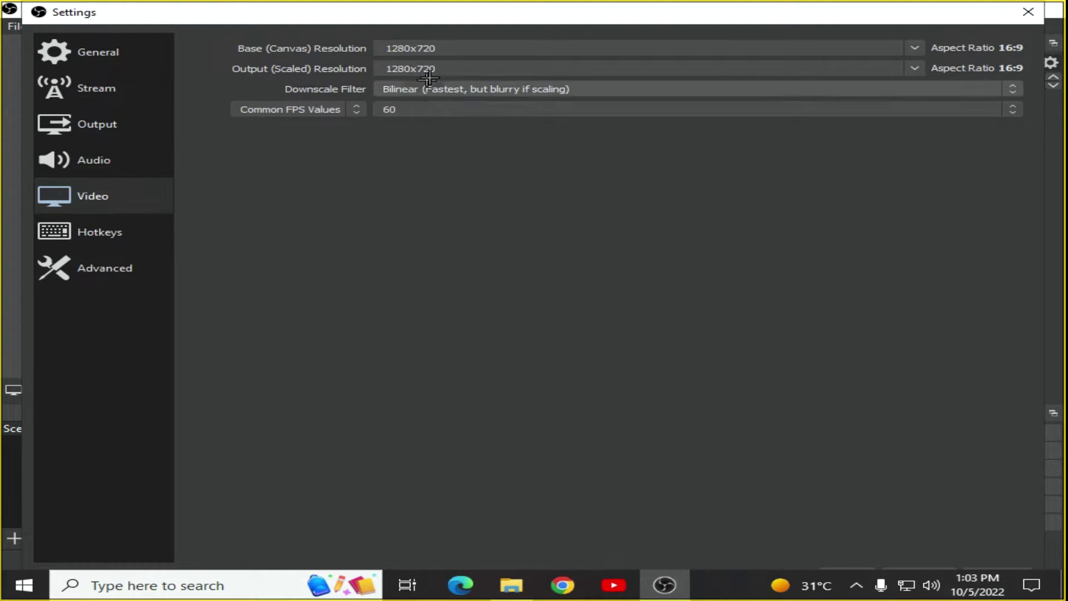
left_click(548, 92)
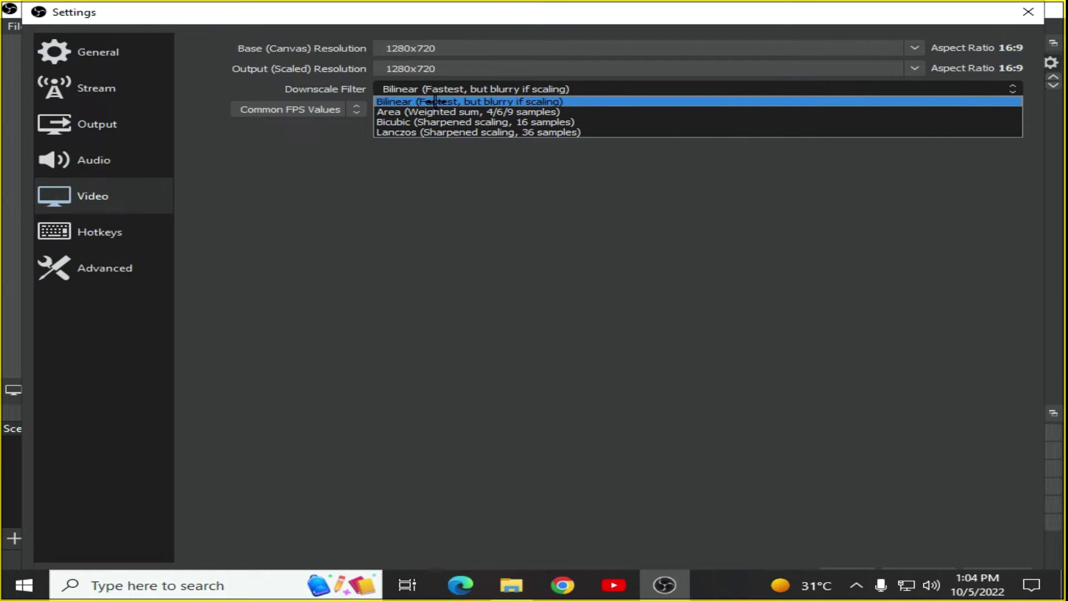
left_click(529, 101)
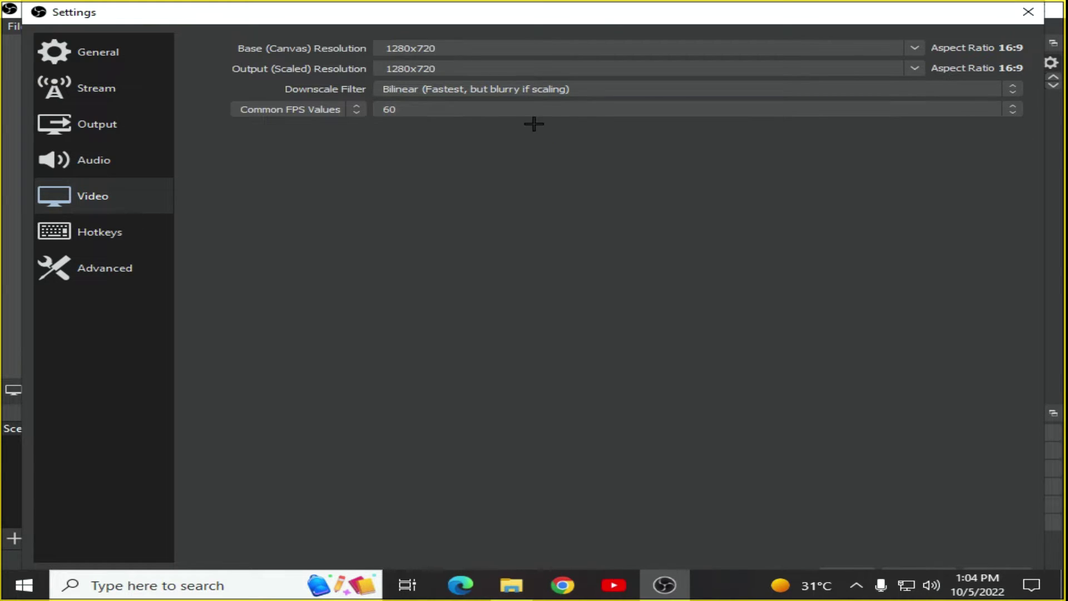
Step: Set the common FPS value to 30 in the video settings
left_click(537, 114)
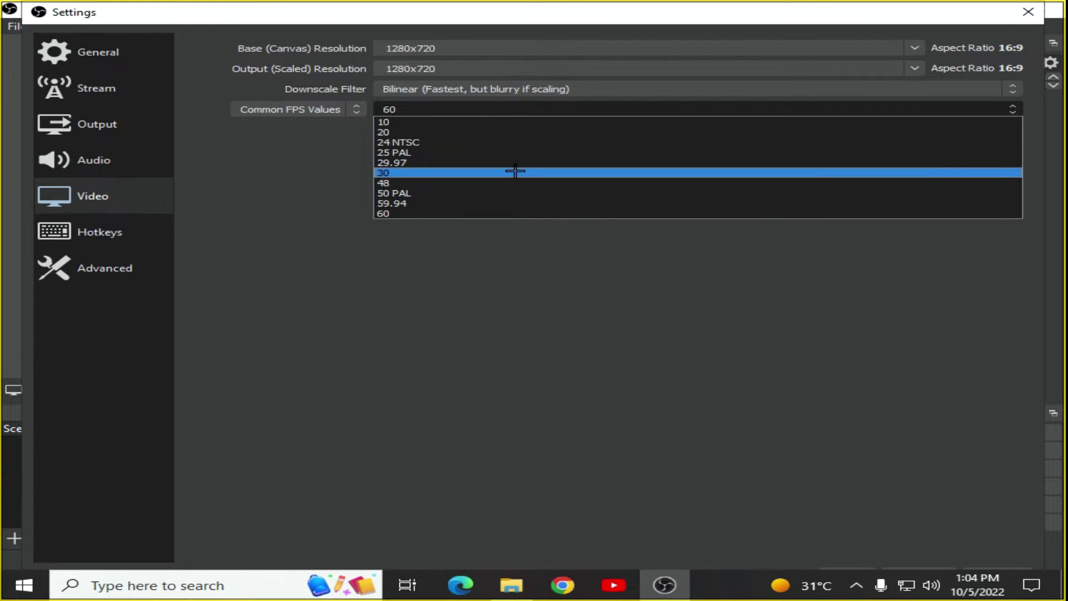
left_click(515, 172)
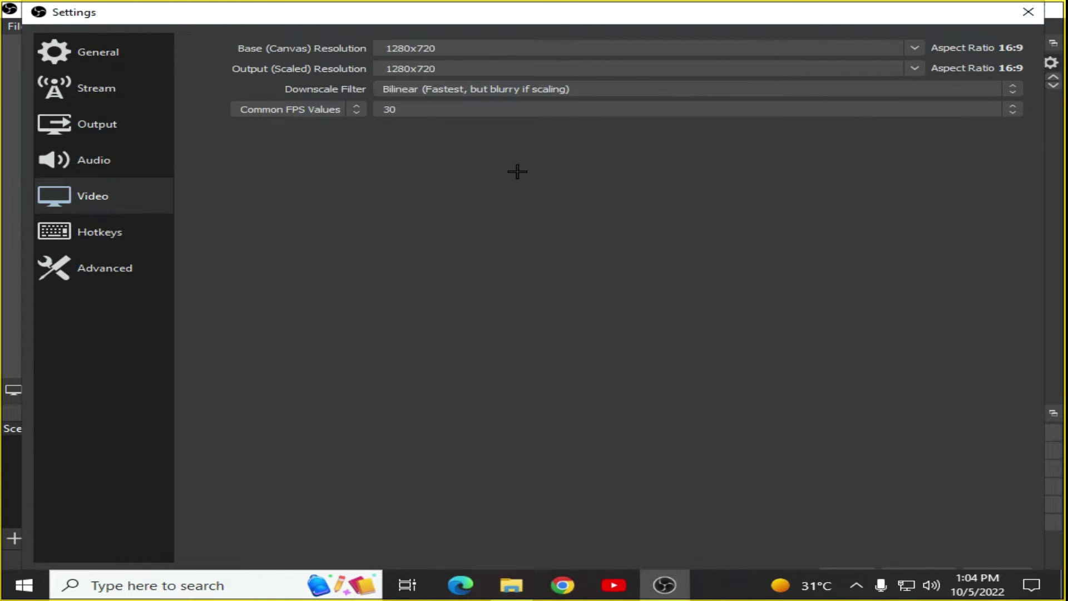
left_click(499, 114)
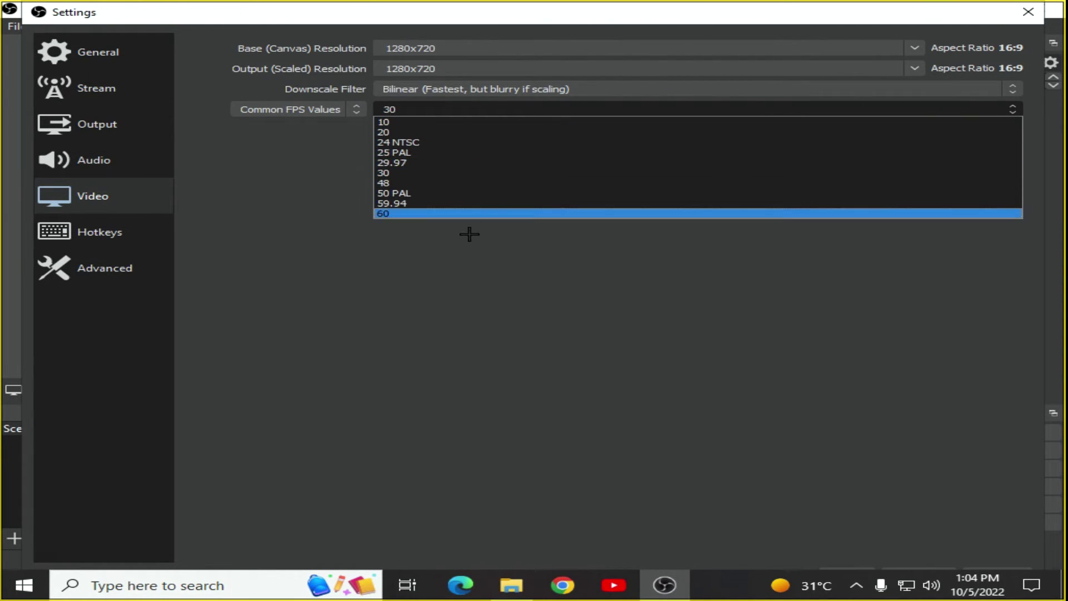
left_click(415, 221)
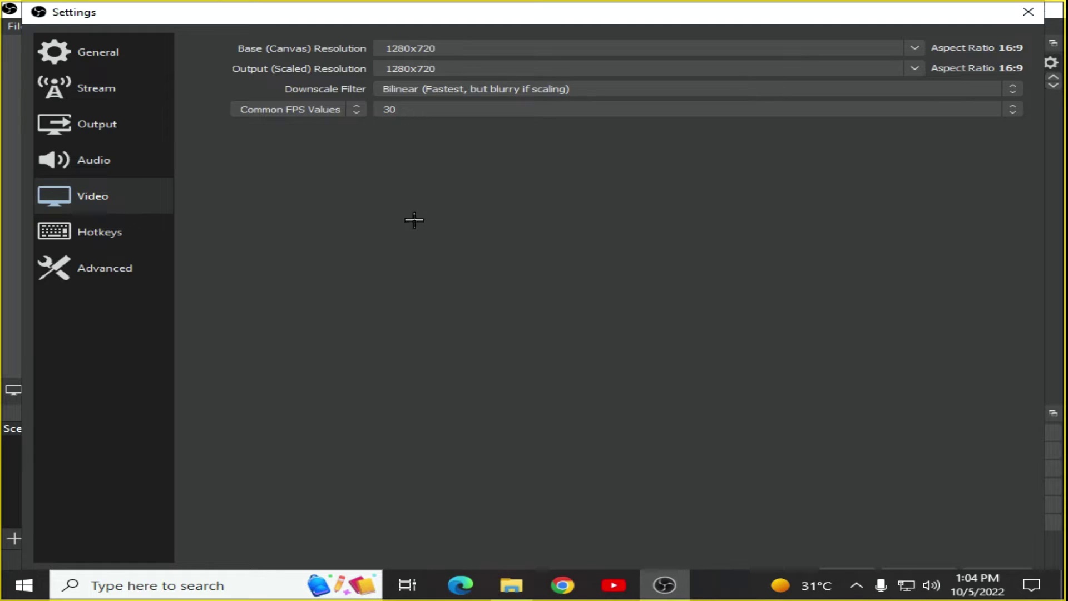
left_click(484, 107)
left_click(441, 171)
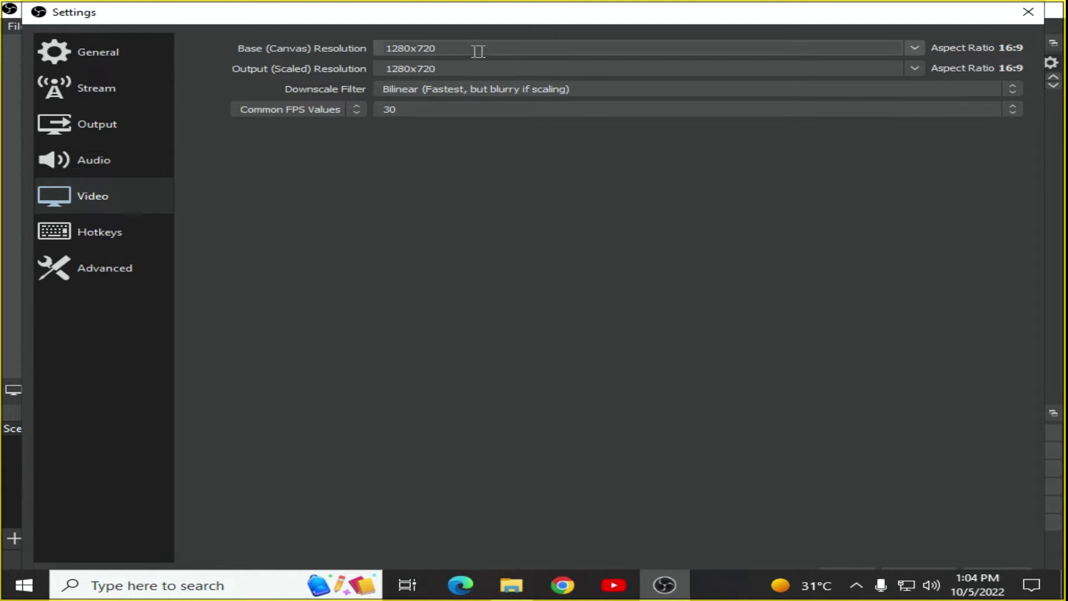
Step: In the advanced settings, try the Normal process priority and set it back to Above Normal
left_click(80, 267)
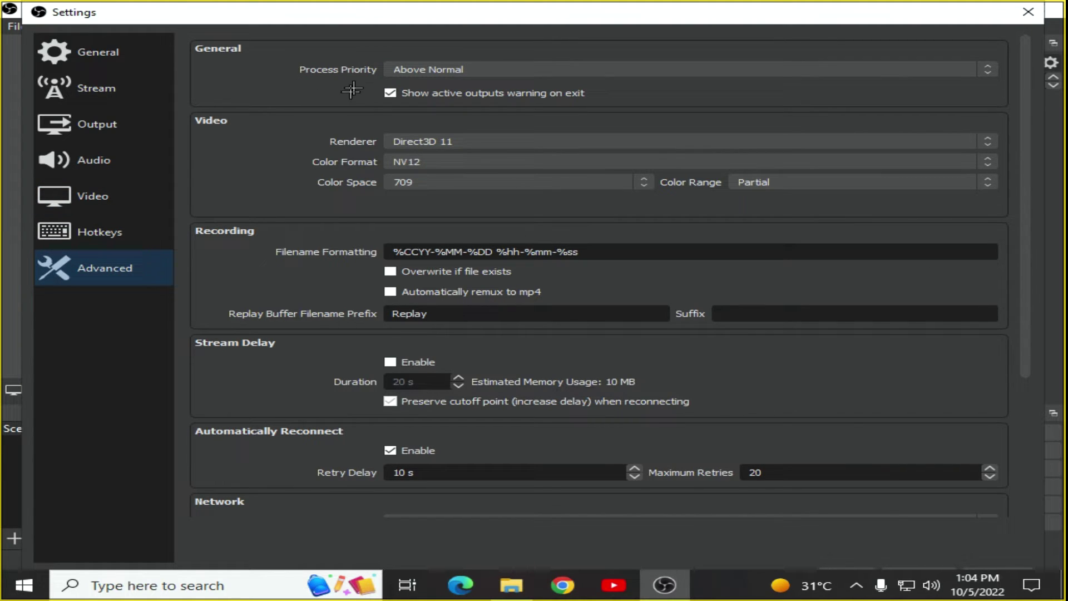
left_click(434, 69)
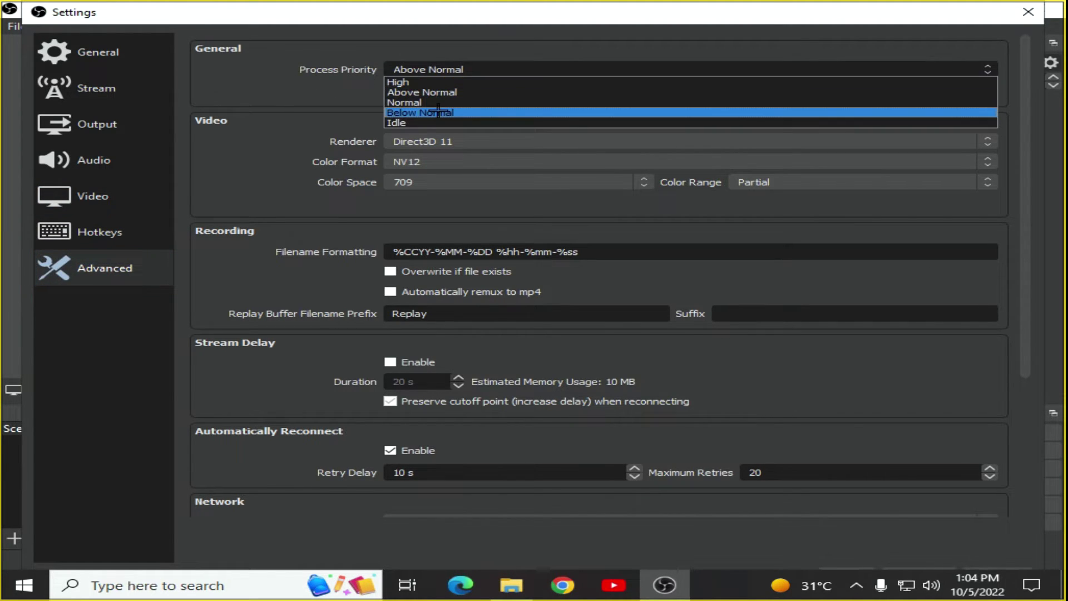
left_click(437, 93)
left_click(428, 69)
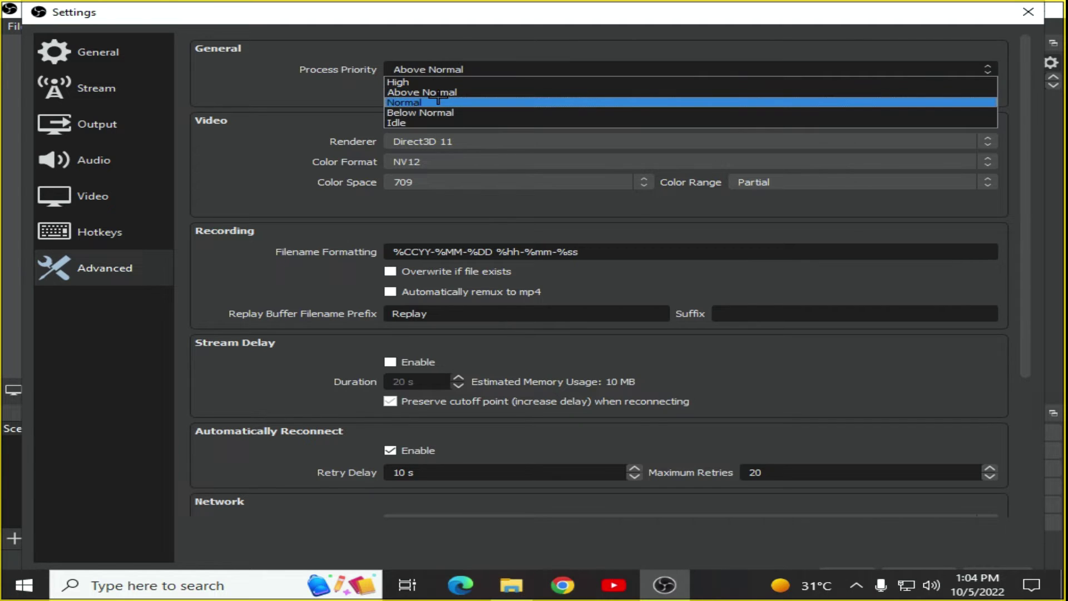
left_click(439, 101)
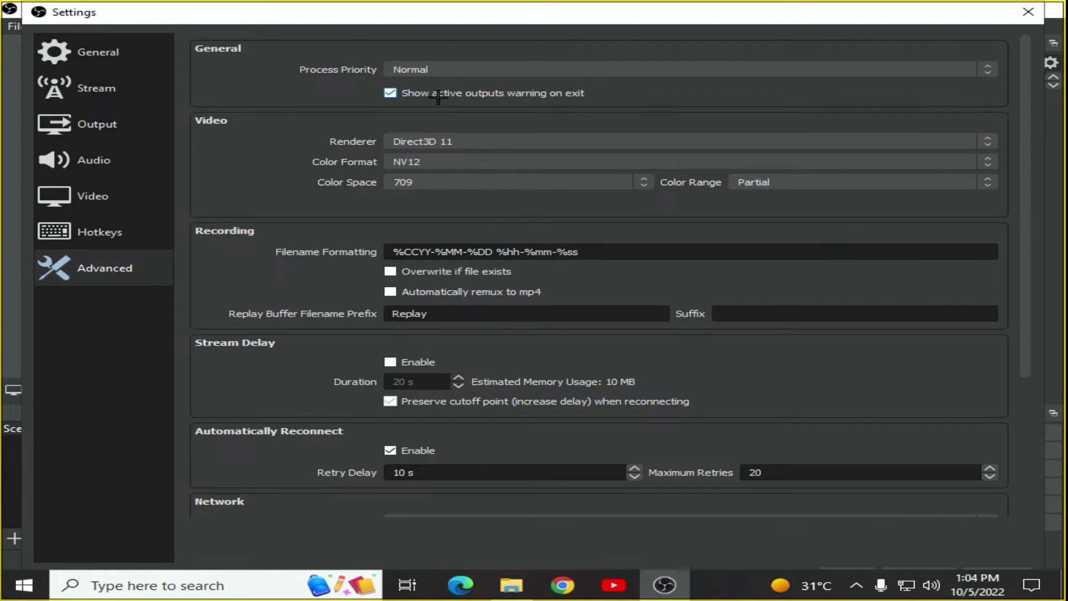
left_click(509, 64)
left_click(464, 92)
Step: Dock the taskbar on the right edge of the screen to uncover the dialog's buttons, and close the settings
left_click_drag(740, 593, 1061, 449)
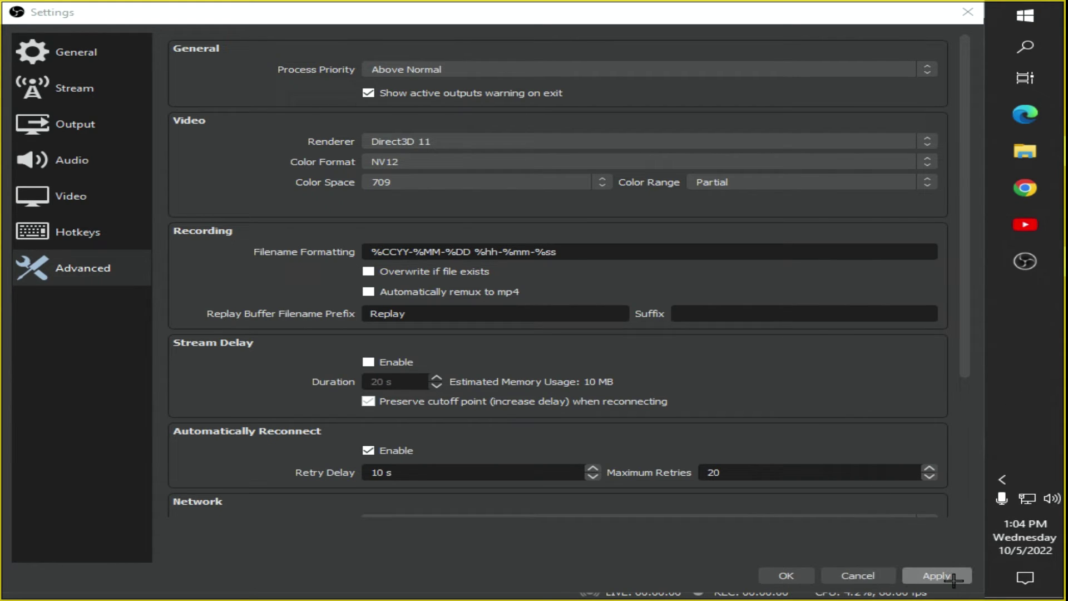
left_click(852, 579)
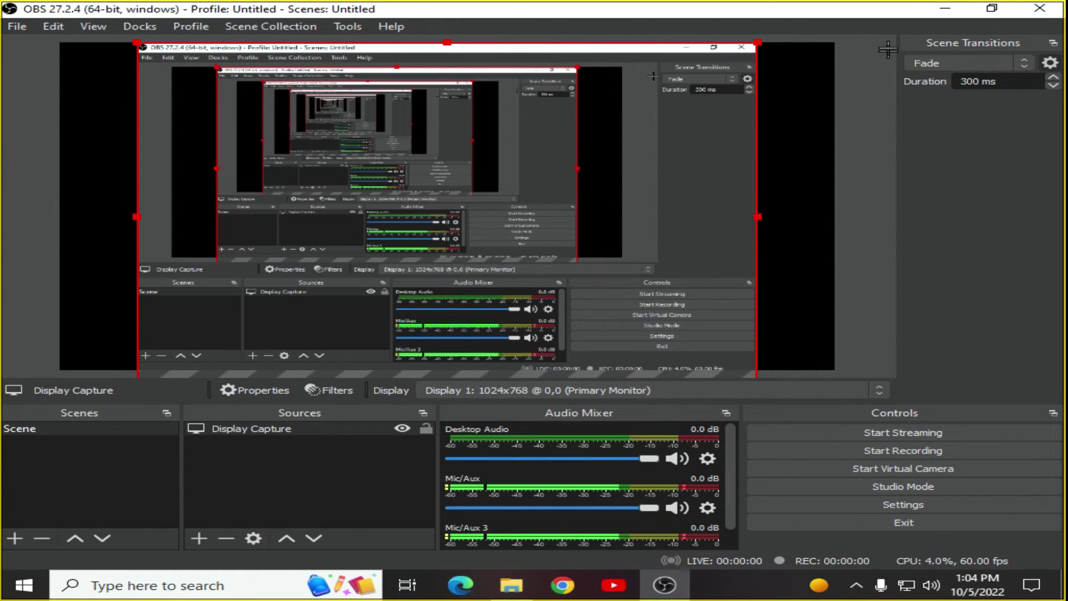
Step: In the audio settings, select Microphone (Realtek High Definition Audio) for Mic/Auxiliary Audio and disable Mic/Auxiliary Audio 3
left_click(1005, 506)
left_click(102, 176)
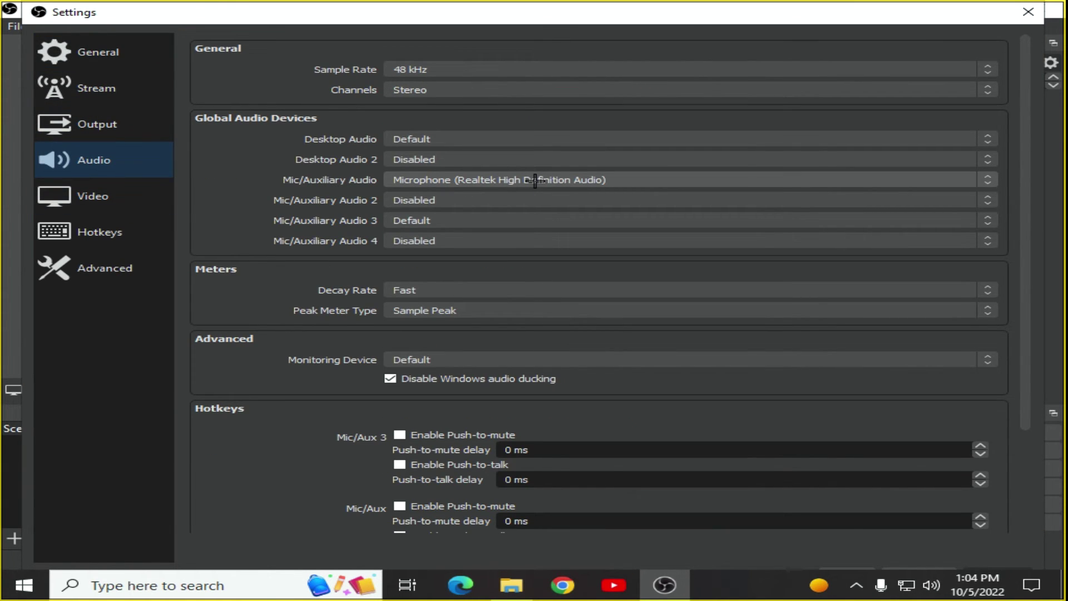
left_click(534, 180)
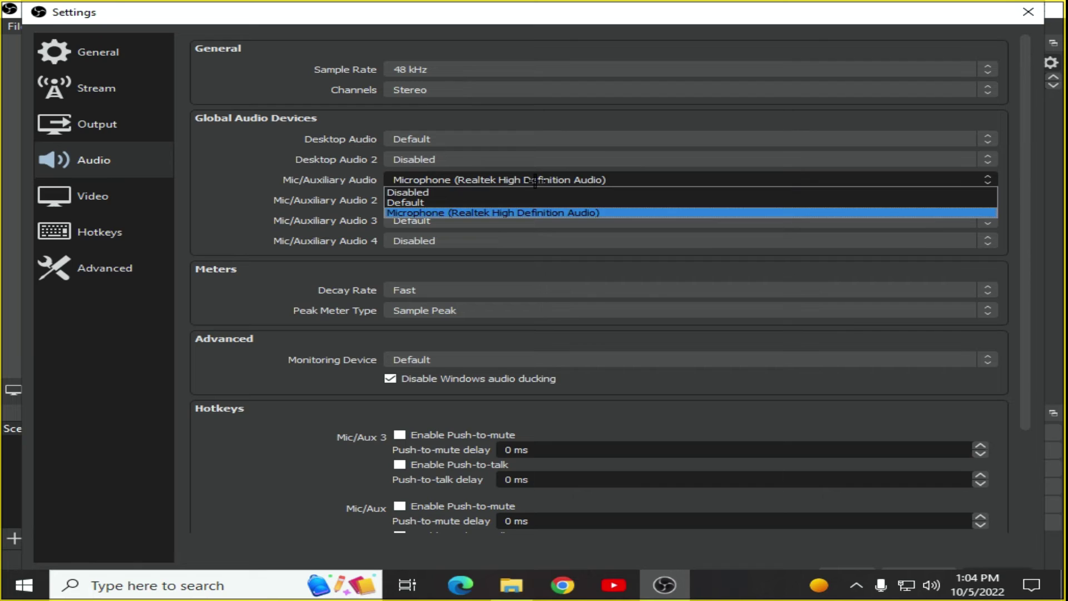
left_click(505, 214)
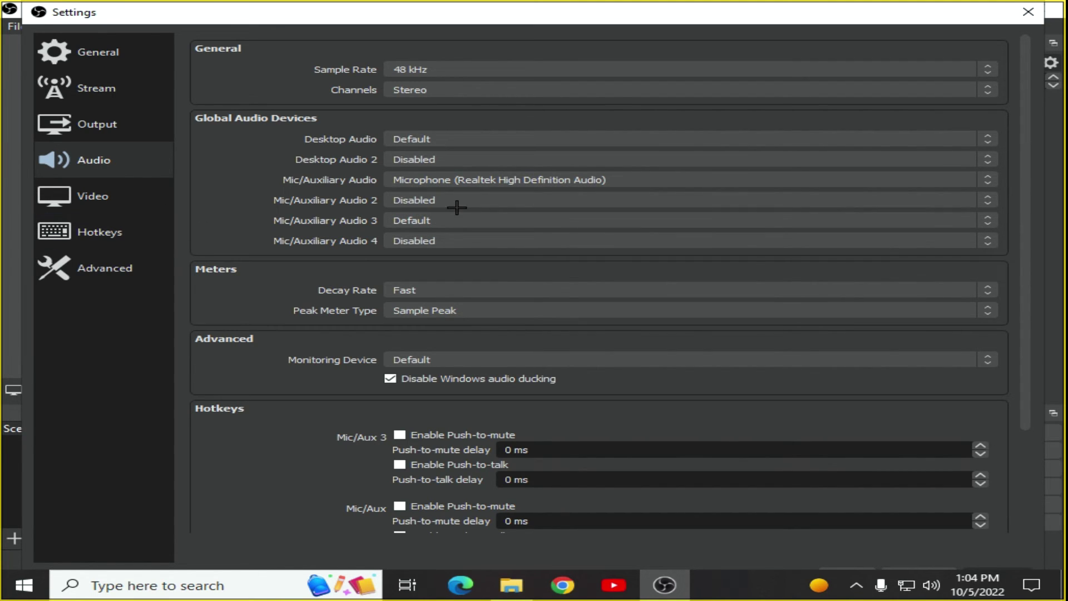
left_click(445, 221)
left_click(443, 231)
left_click(848, 570)
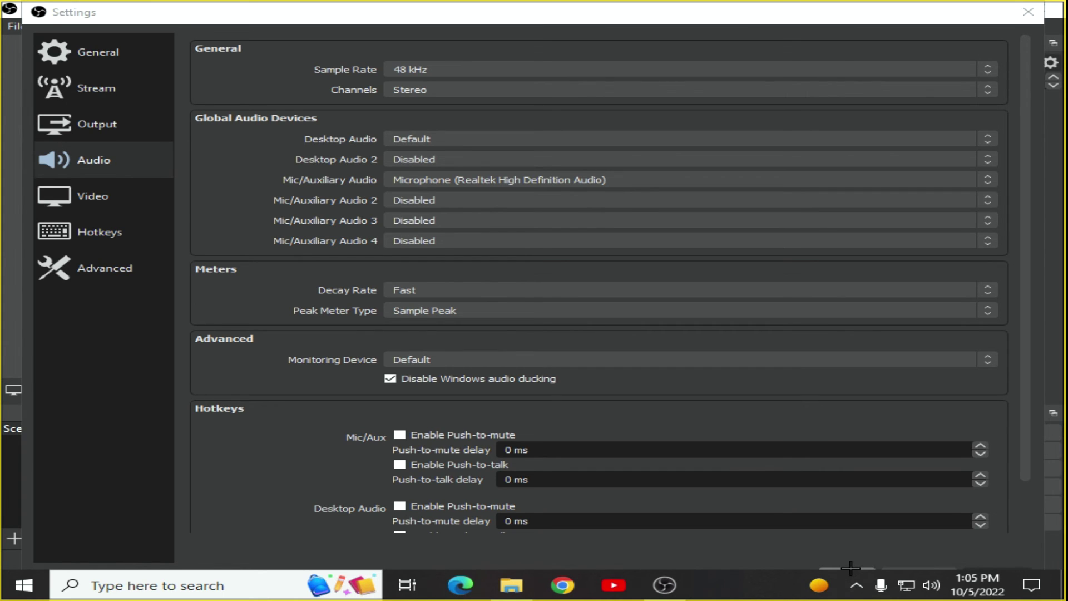
Step: Return to the main recording window and minimize it to show the desktop
left_click(664, 585)
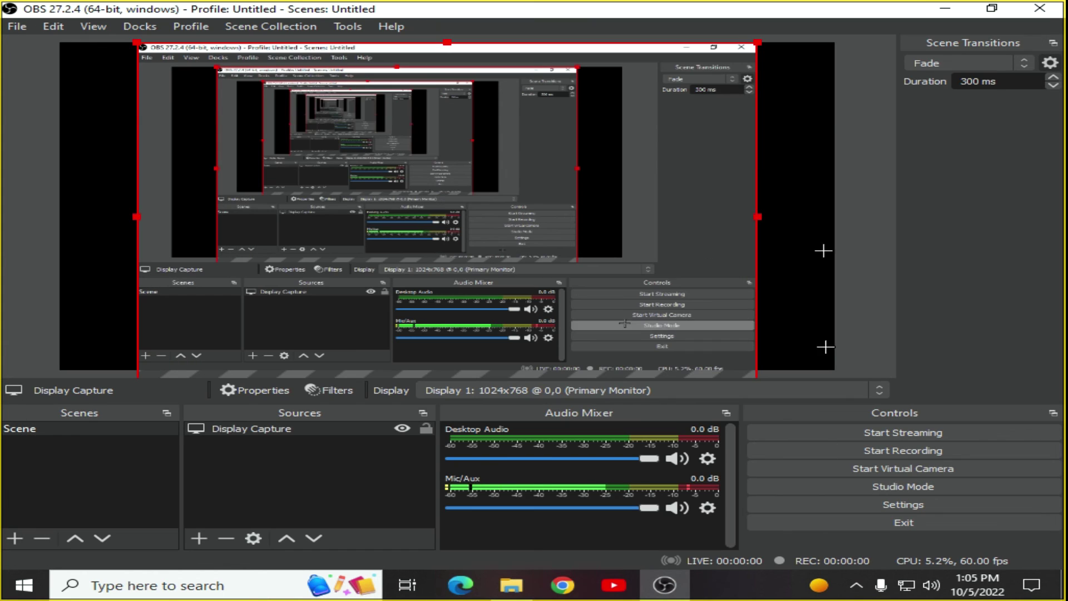
left_click(945, 8)
right_click(354, 8)
left_click(452, 63)
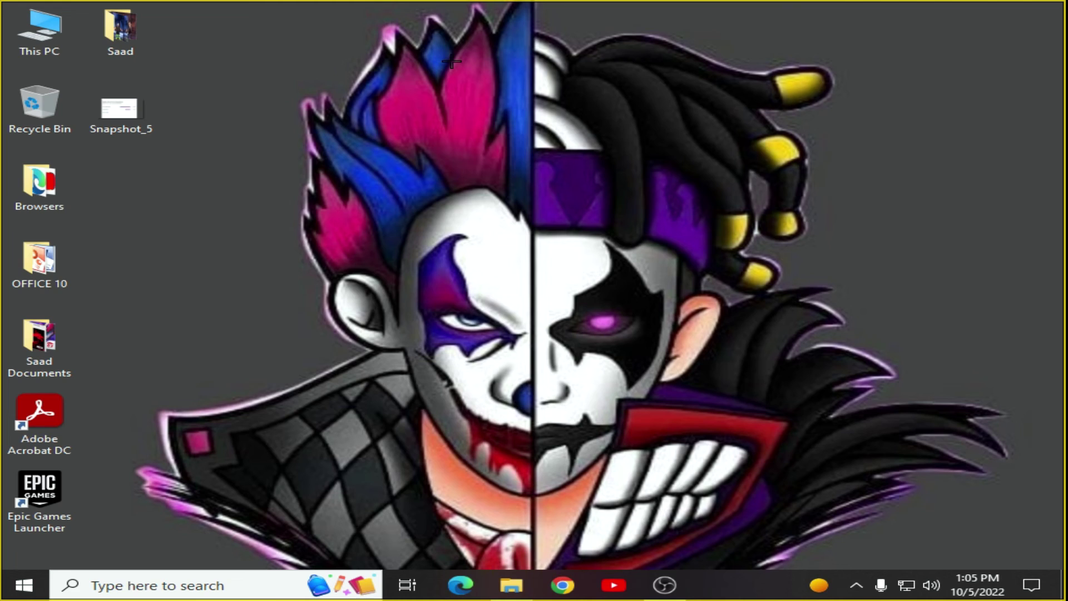